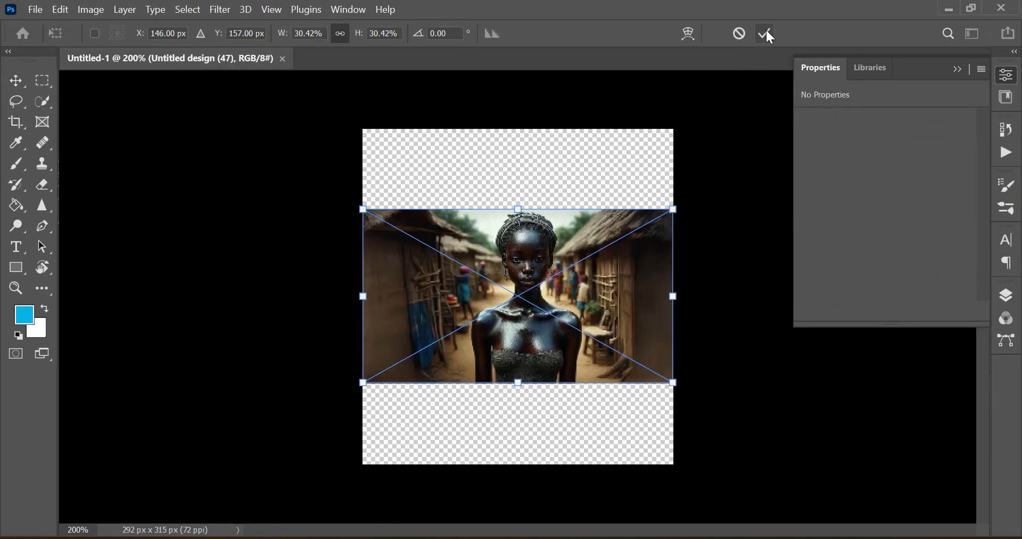
Commit the placed image, select the woman automatically with Select Subject, and copy her onto a new layer
click(767, 33)
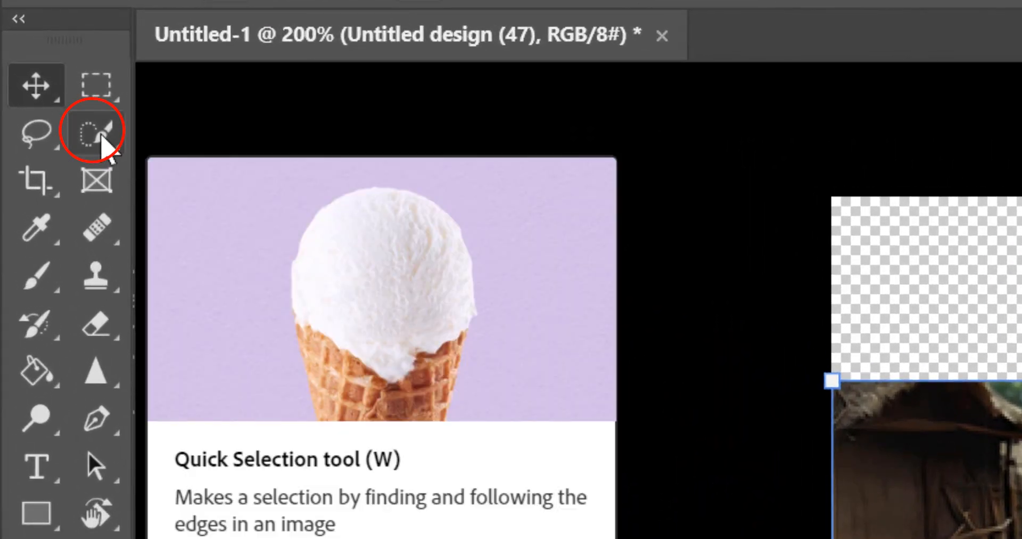
click(102, 135)
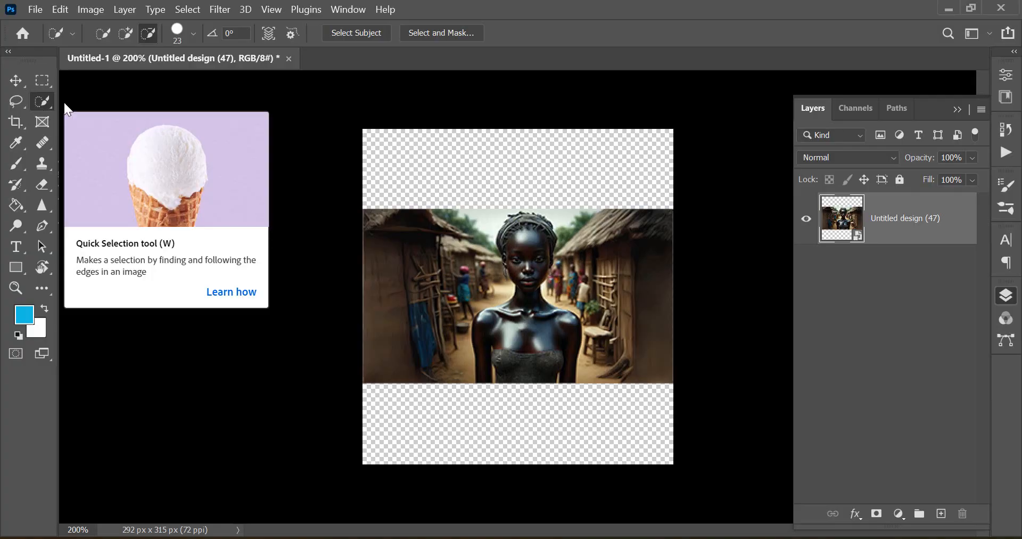
click(348, 37)
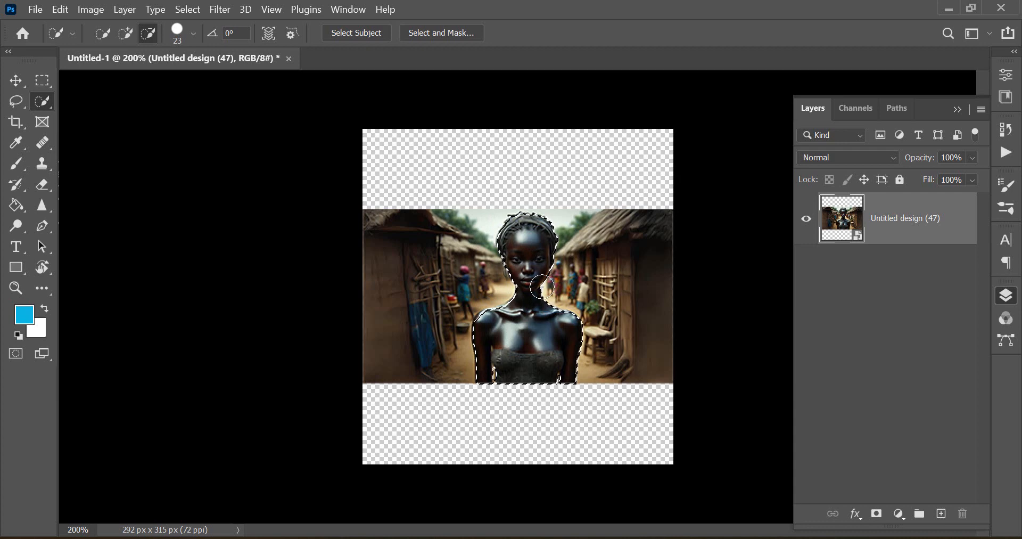
key(ctrl+j)
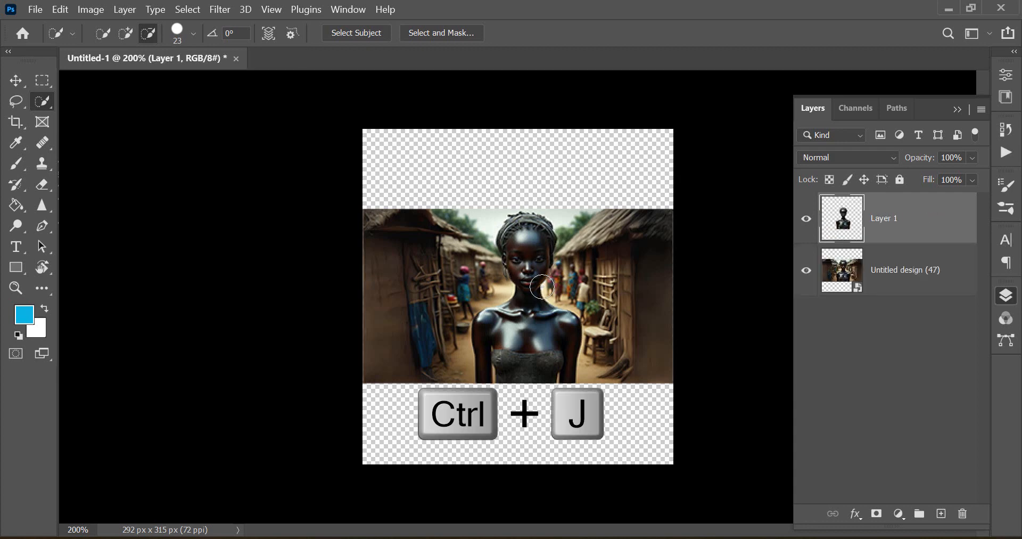
Toggle the layers' visibility to inspect the cut-out woman against the original image
click(807, 272)
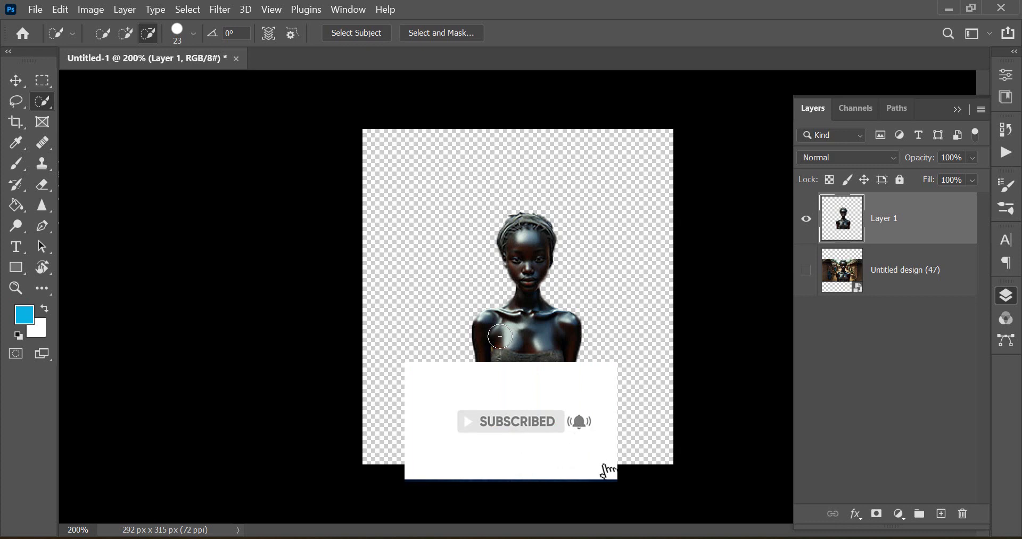
key(v)
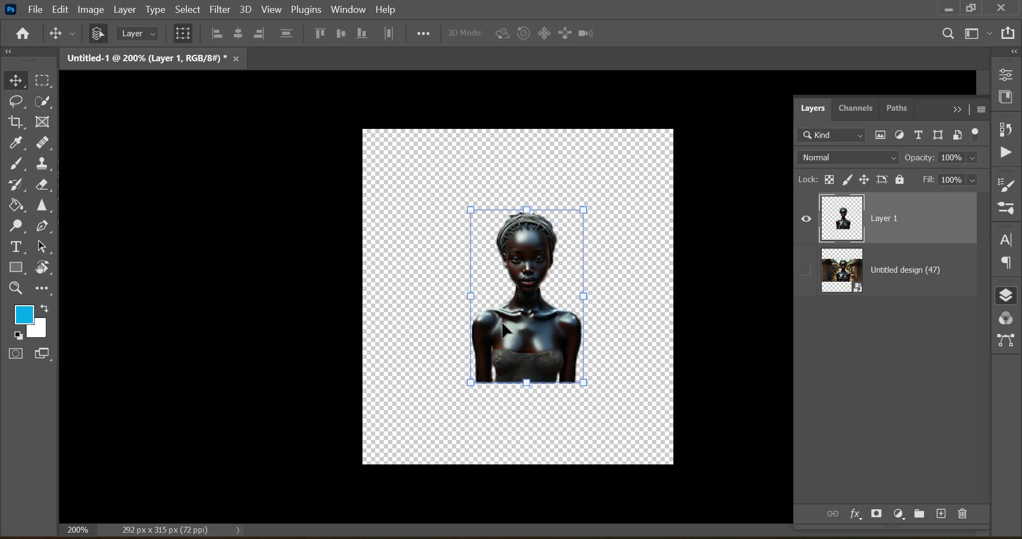
click(807, 271)
click(807, 219)
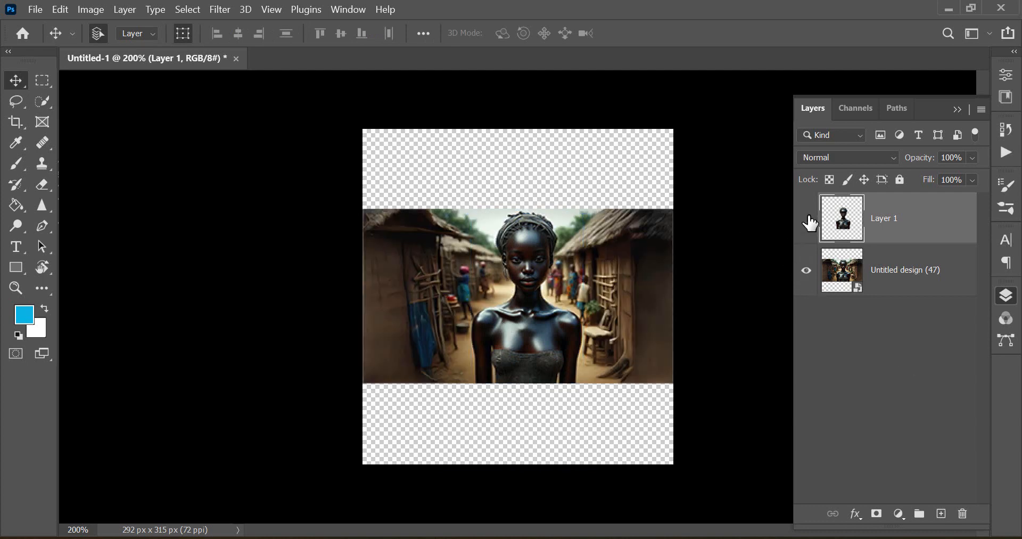
On the original image layer, refine the woman's selection with the Quick Selection tool's add and subtract modes
click(41, 102)
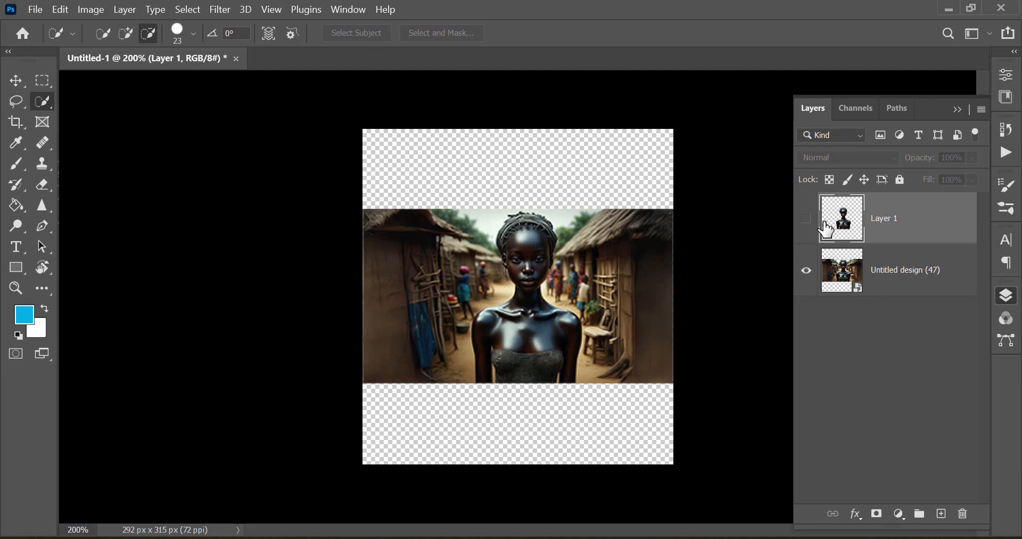
click(898, 263)
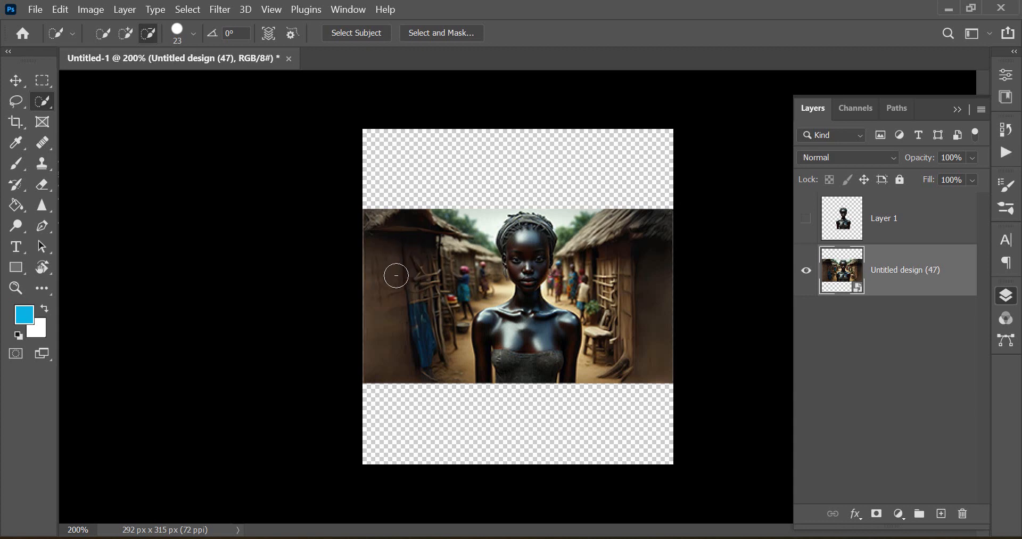
click(127, 36)
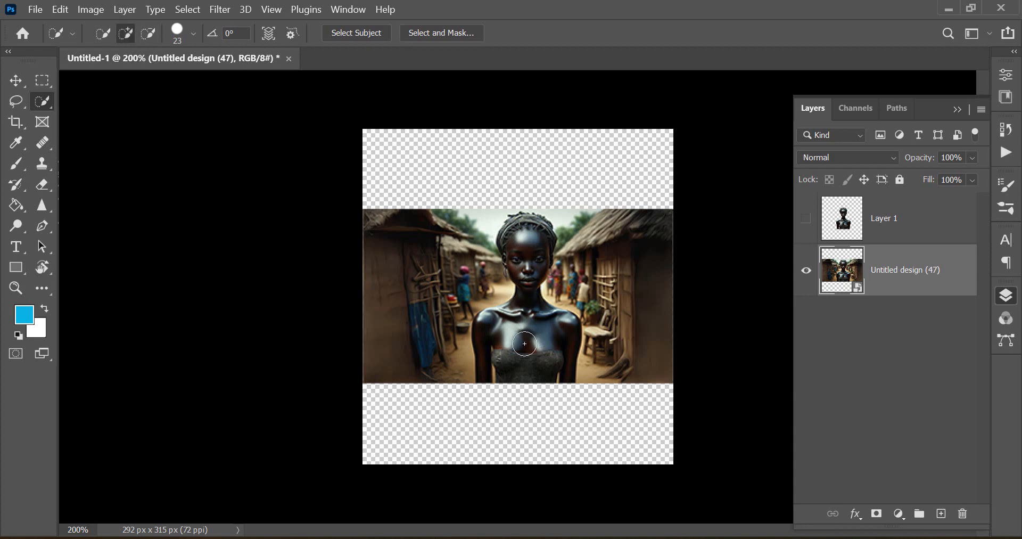
click(524, 344)
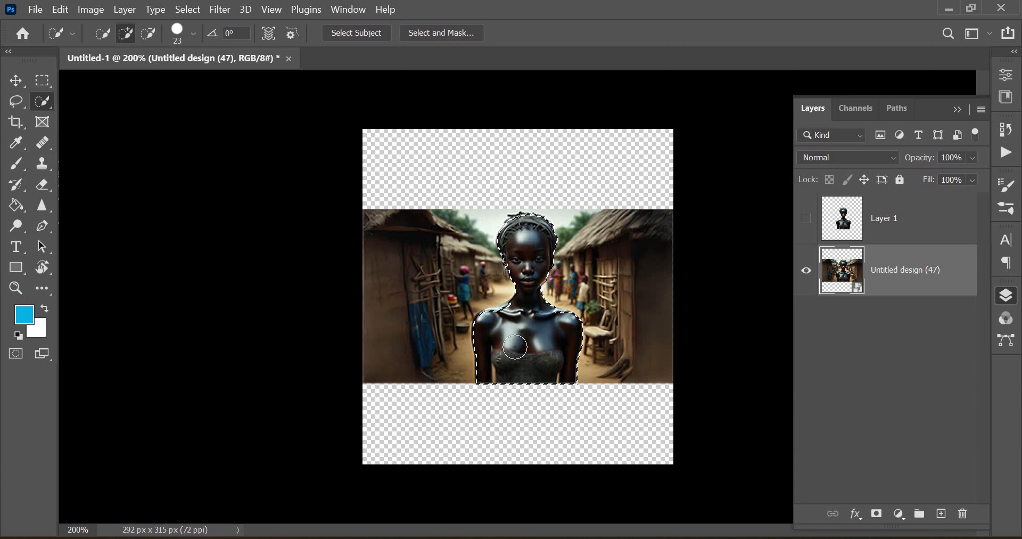
click(150, 33)
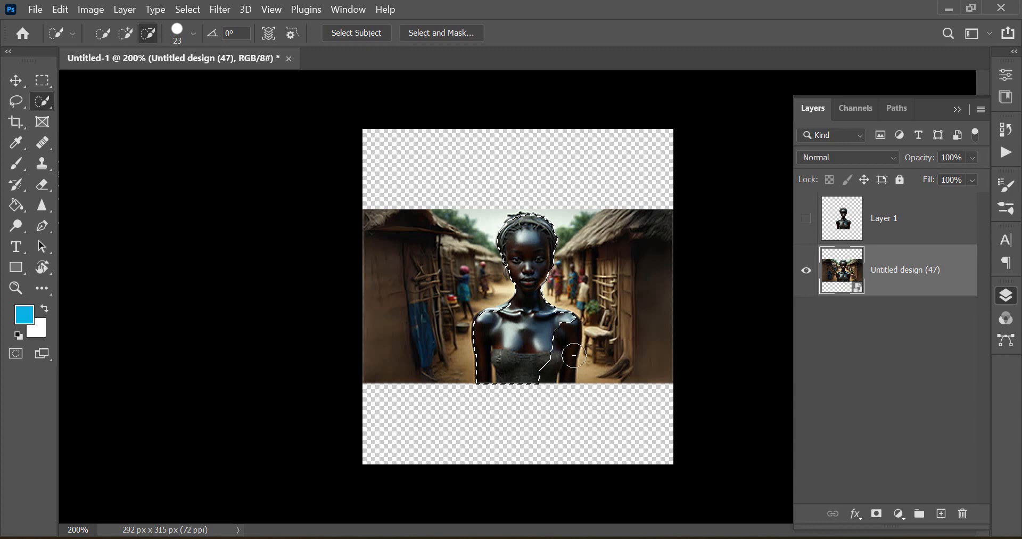
click(122, 39)
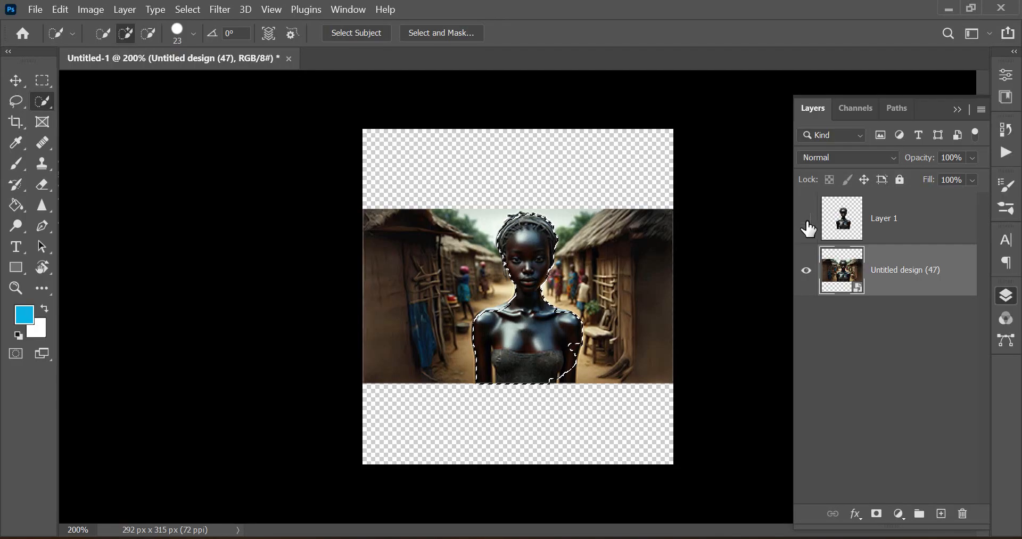
Show the cut-out layer, hide the original image layer, and deselect everything
click(808, 225)
click(806, 272)
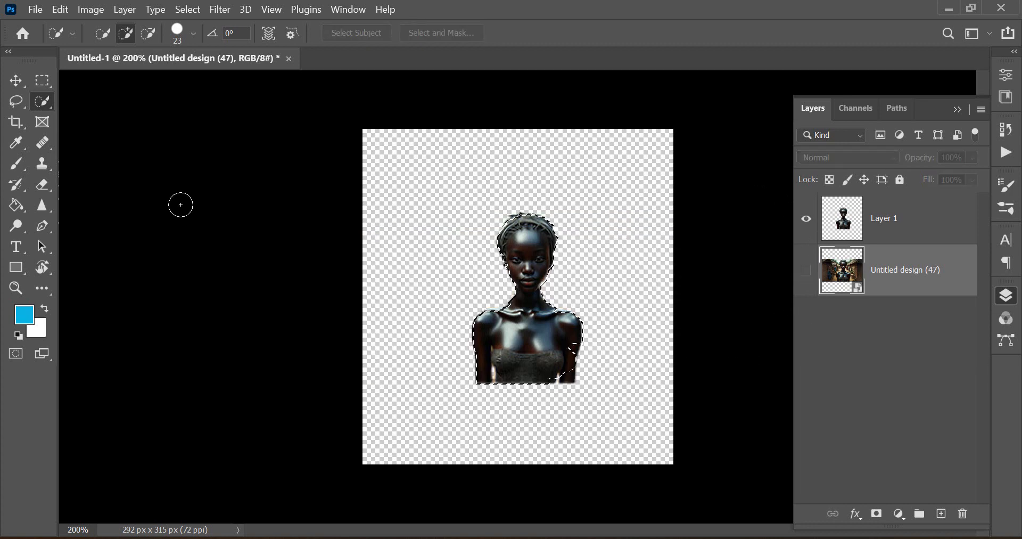
key(ctrl+d)
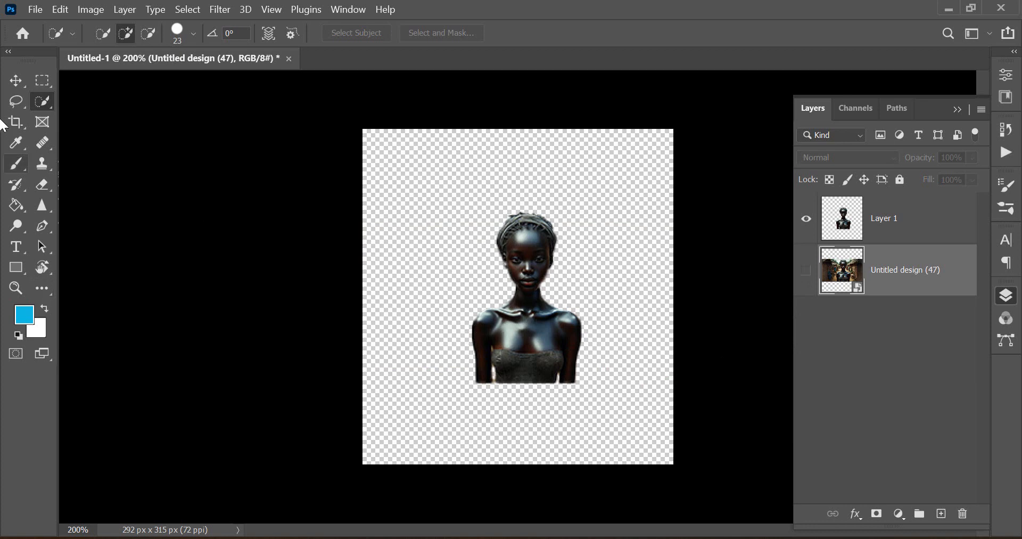
click(16, 81)
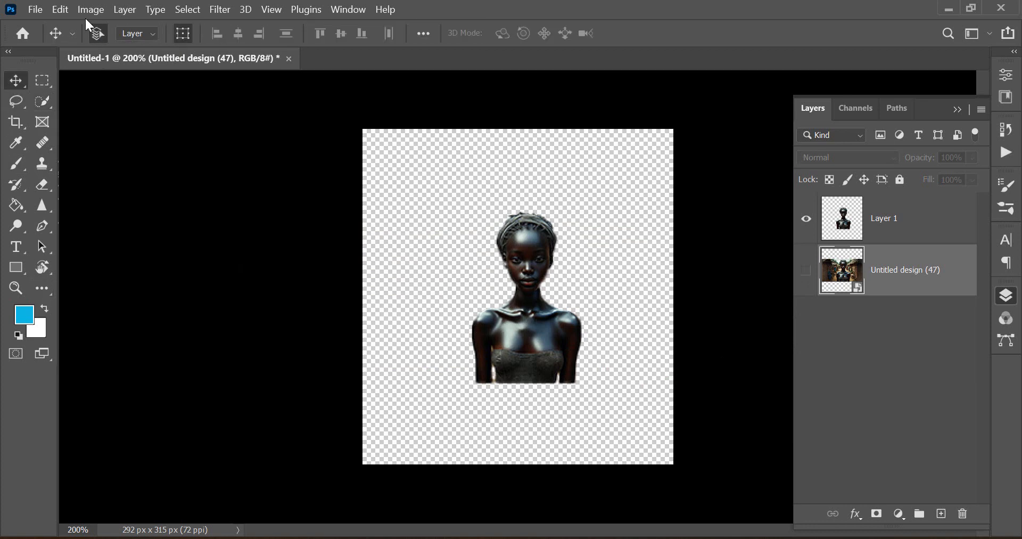
Quick-export the image as a PNG named "a black girl" to the Desktop
click(40, 8)
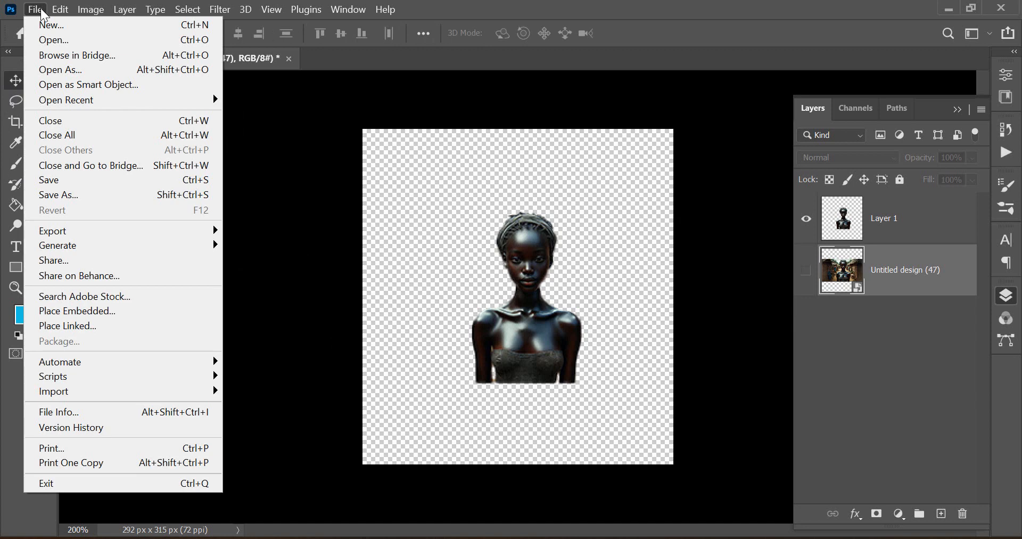
mouse_move(80, 235)
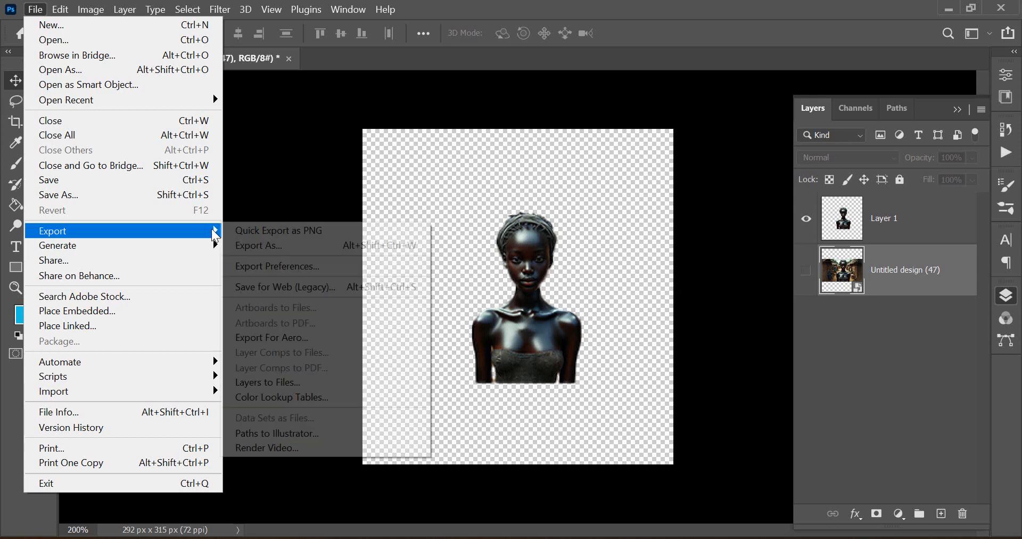
click(292, 234)
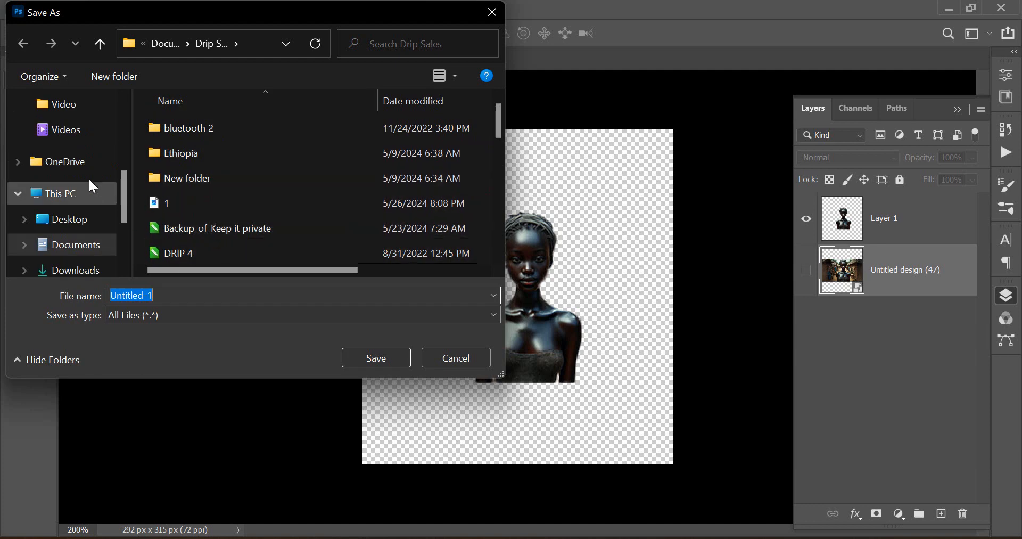
scroll(82, 197, down, 1)
scroll(66, 257, down, 1)
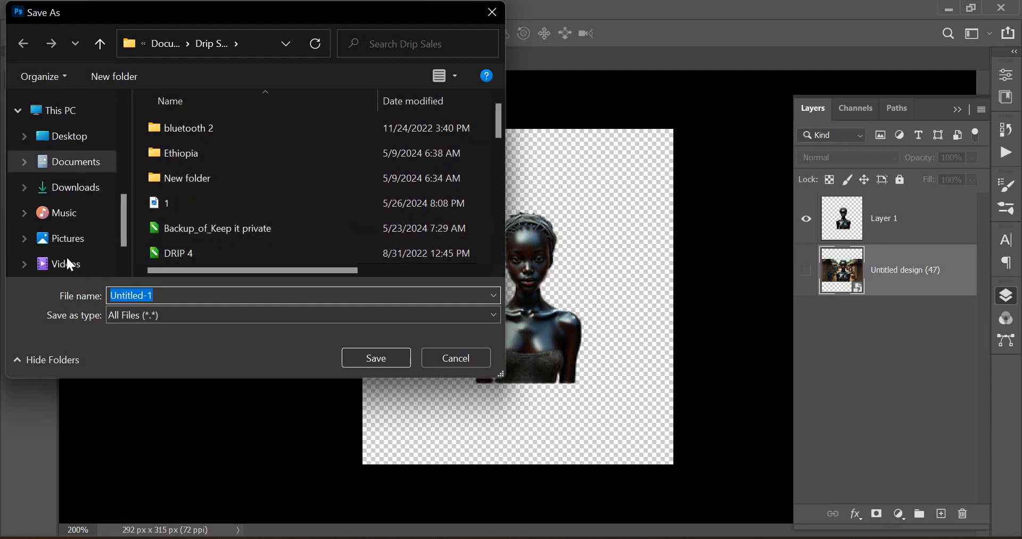
click(74, 137)
click(173, 297)
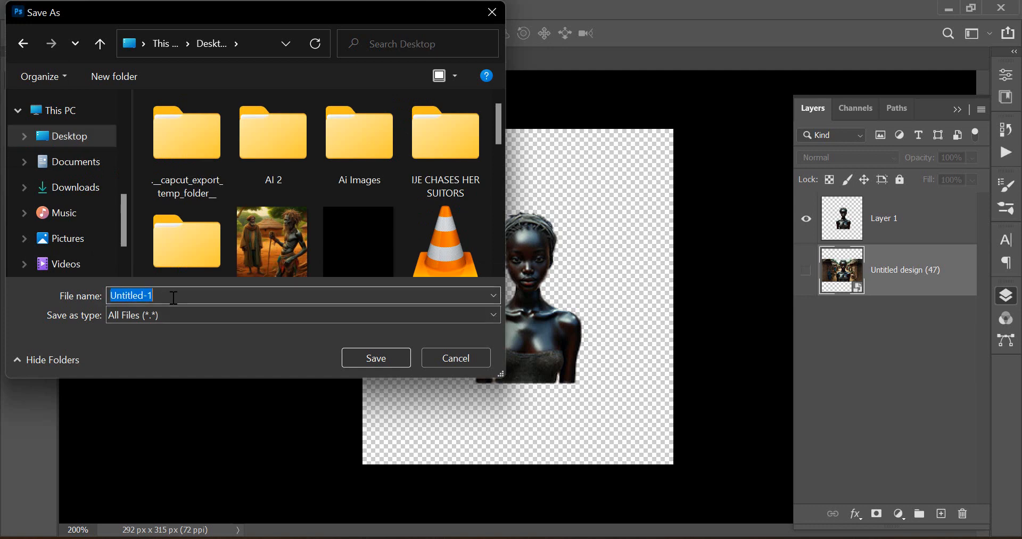
text(a black girl)
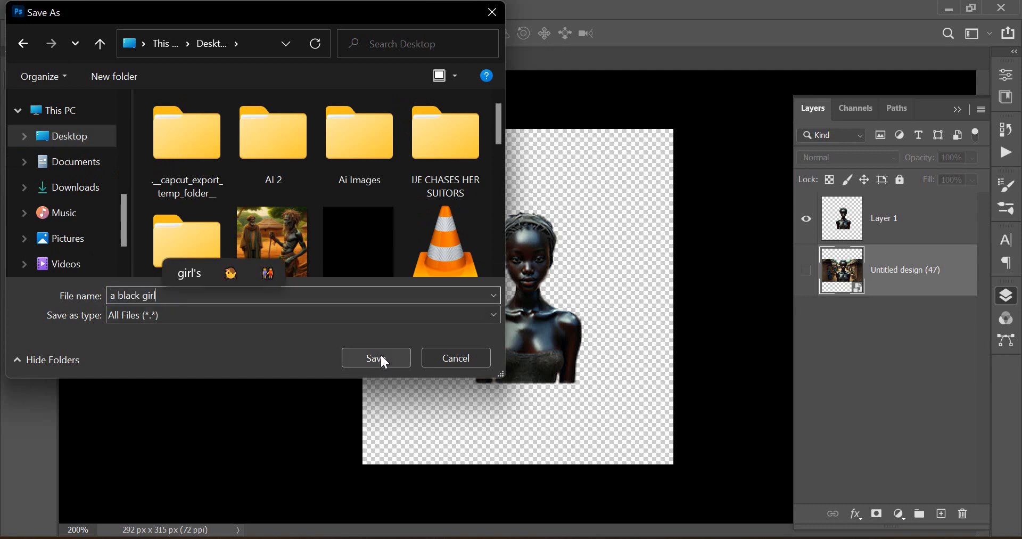
click(380, 353)
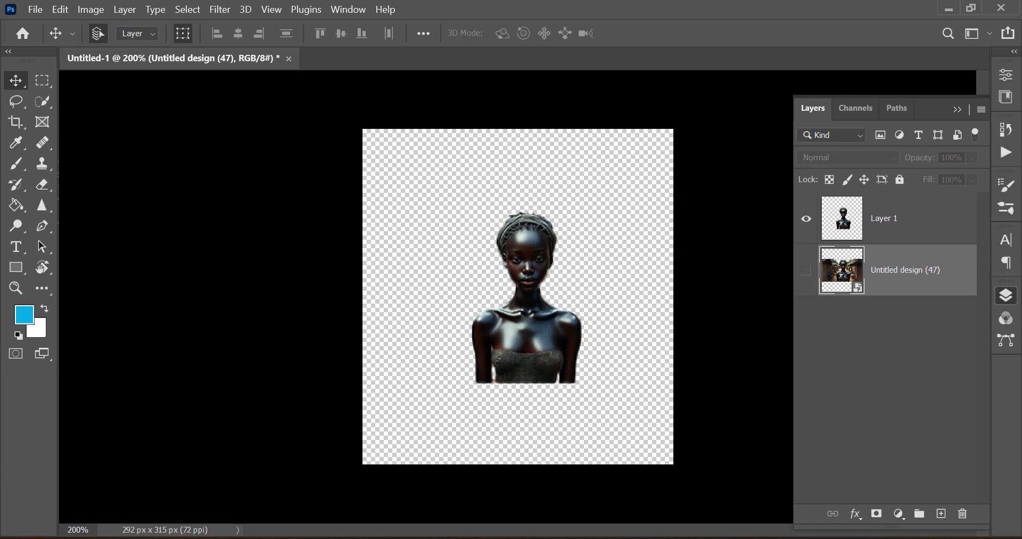
Open the exported a black girl.png from the desktop in the photo viewer and inspect it up close
click(1021, 538)
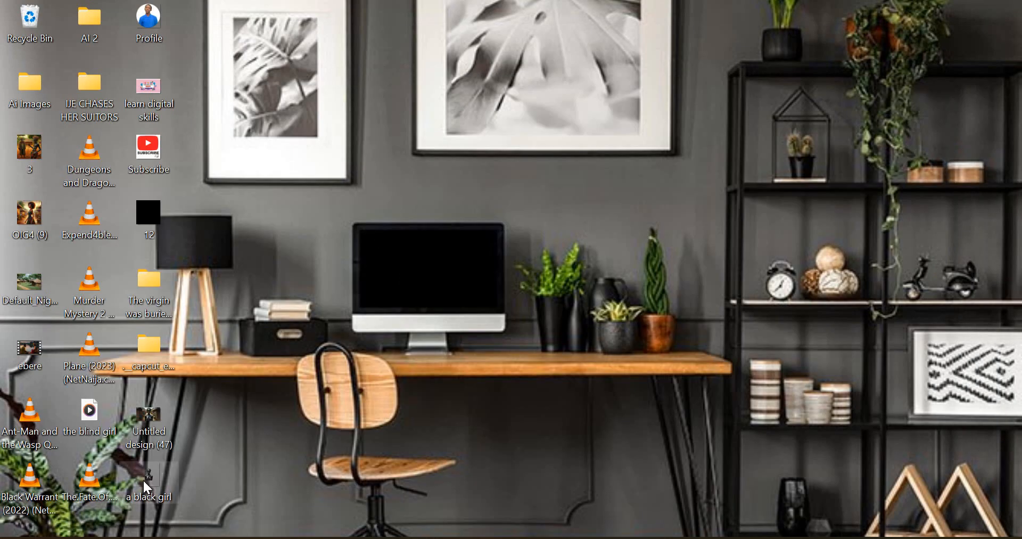
double_click(151, 484)
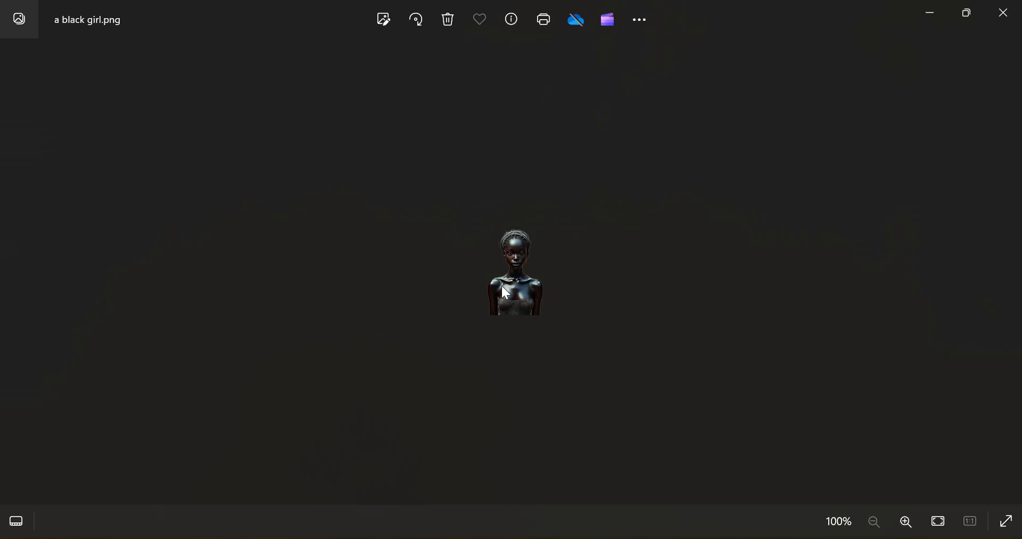
scroll(504, 292, up, 1)
scroll(503, 287, up, 5)
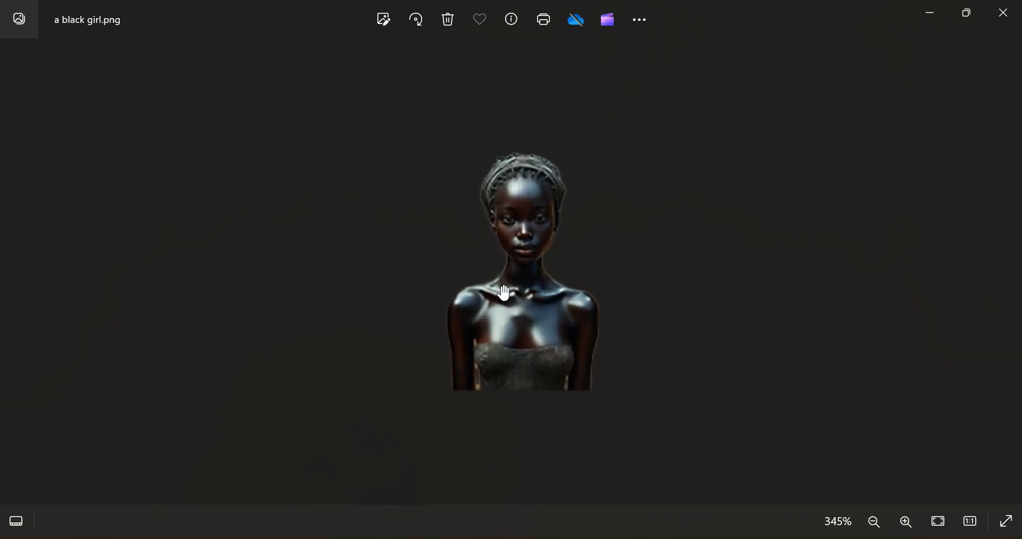
scroll(529, 221, down, 1)
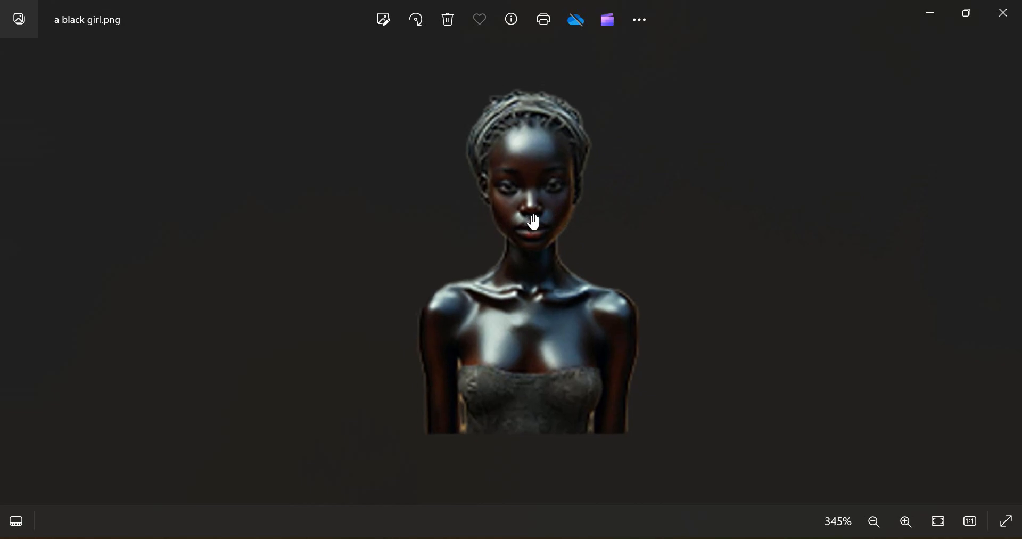
key(alt+Tab)
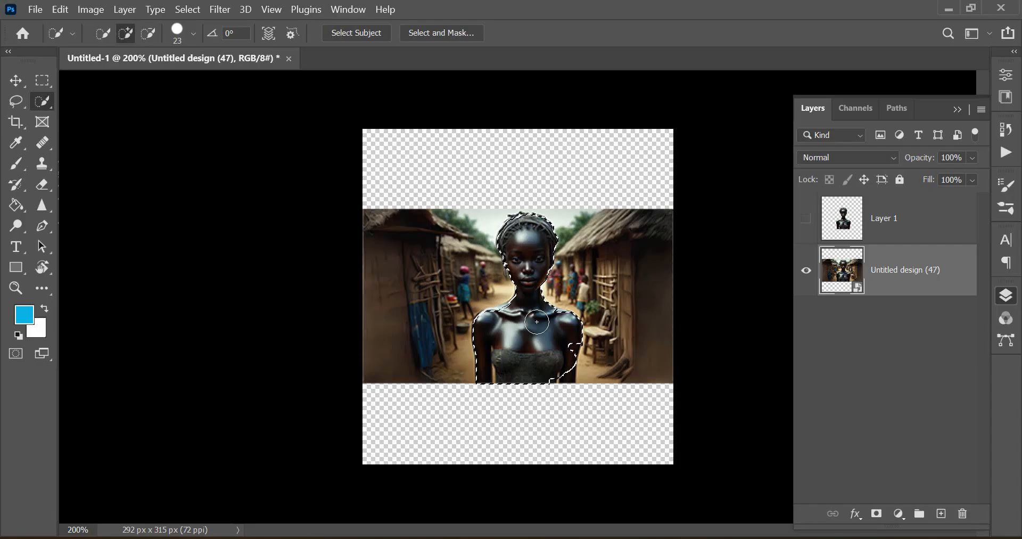